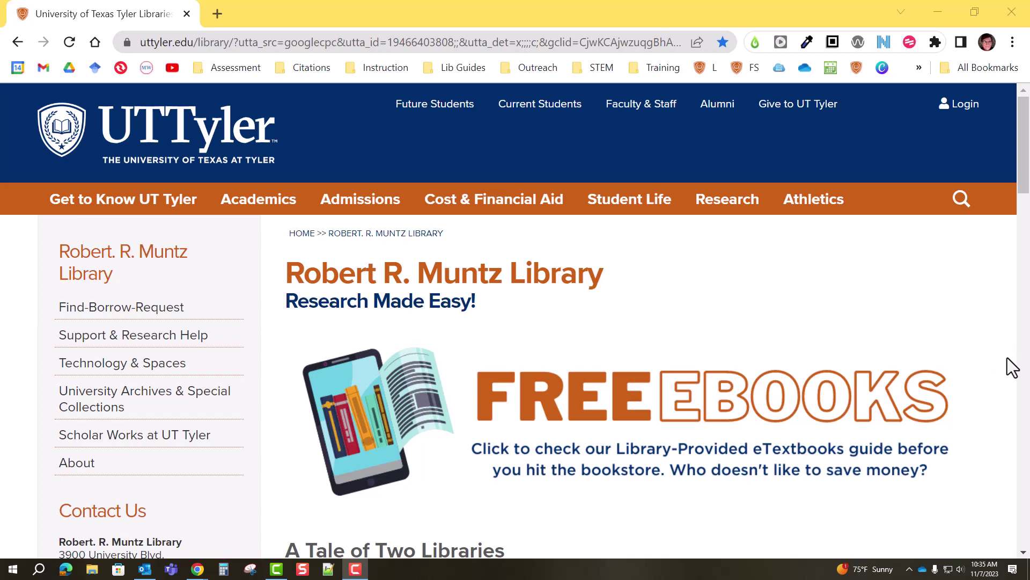
- From the library homepage, browse the research guides by subject and open the Biology guide listed under Biology
scroll(1008, 356, down, 10)
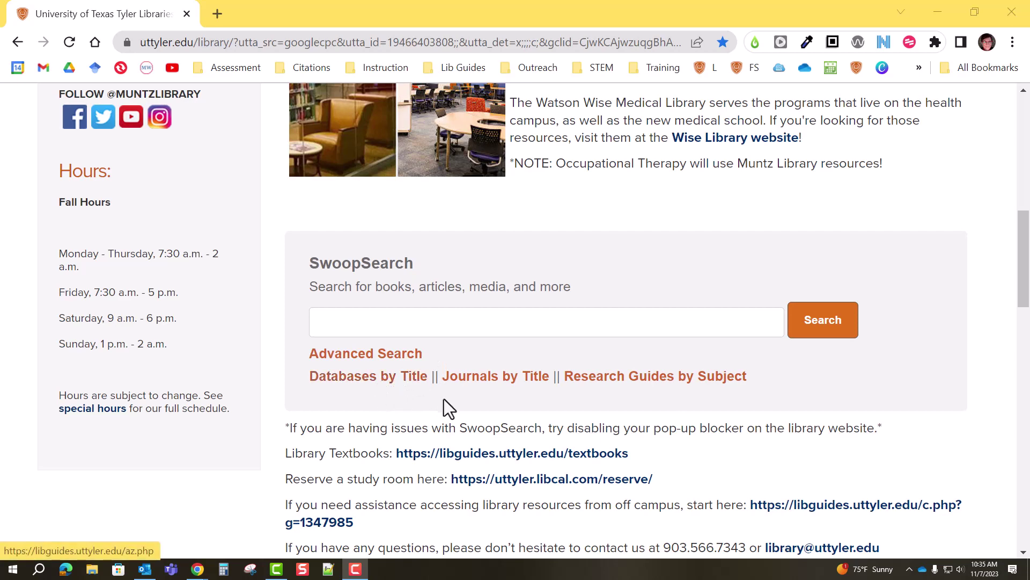
click(653, 378)
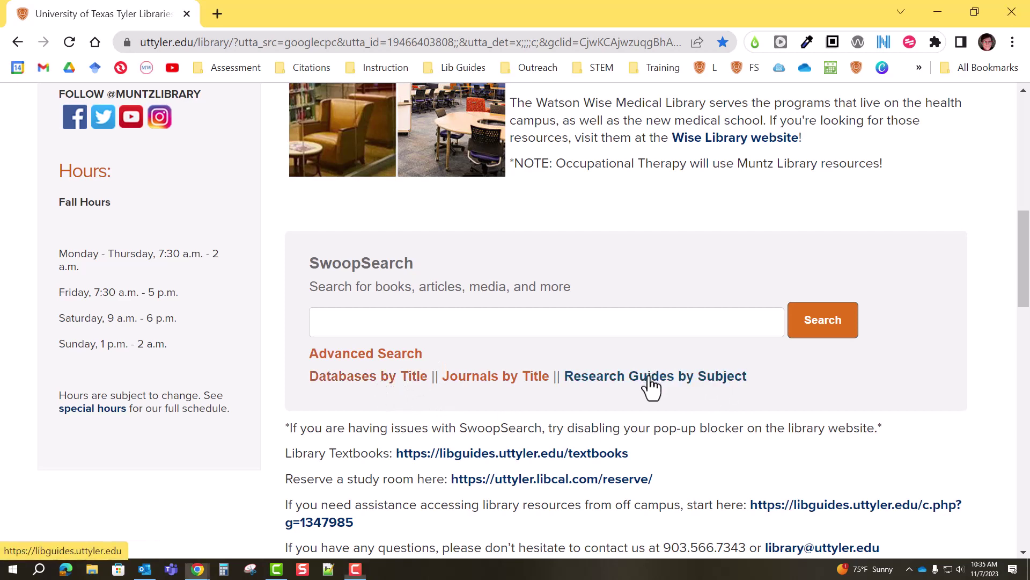
scroll(618, 369, down, 5)
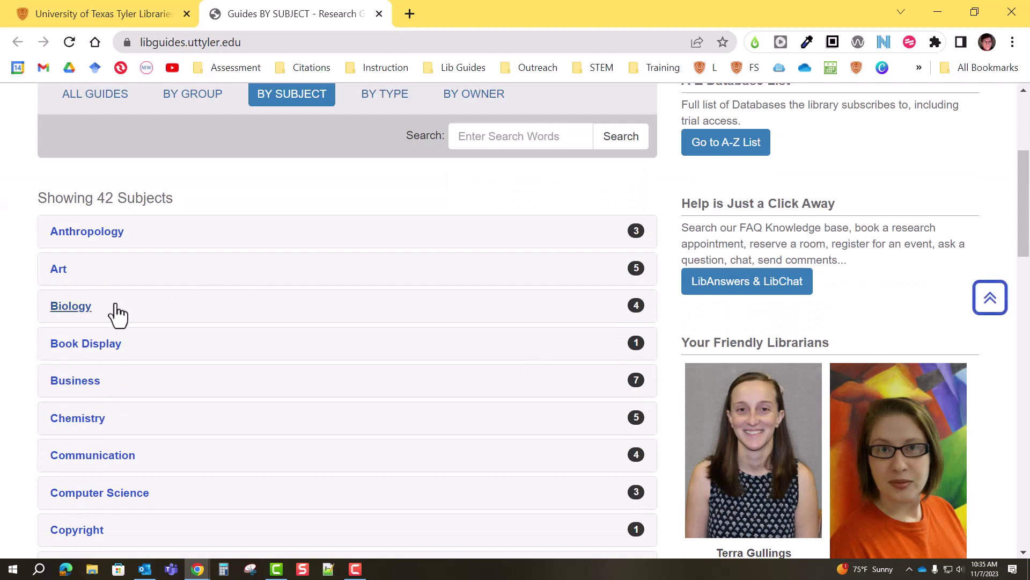
click(77, 308)
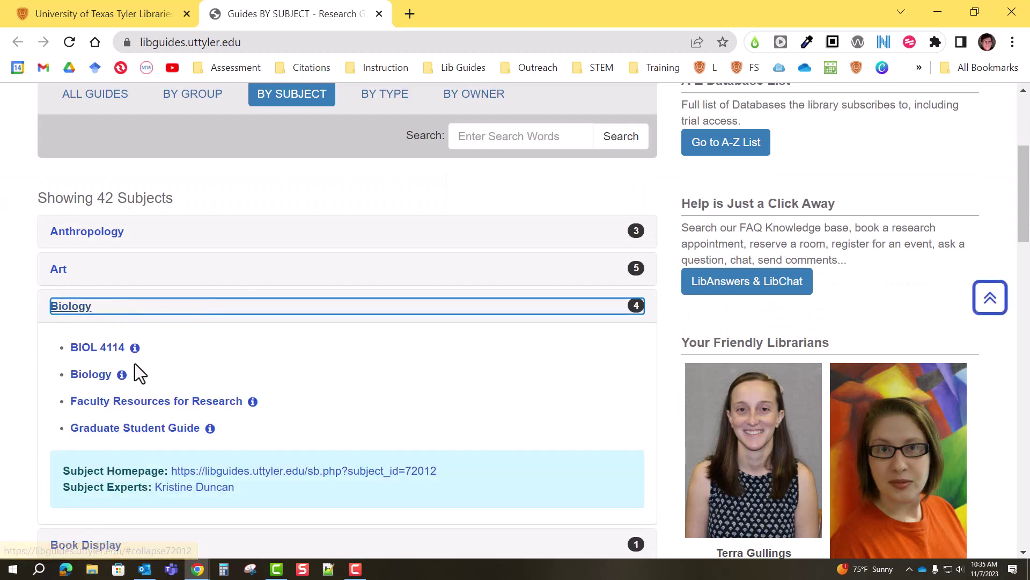
click(91, 375)
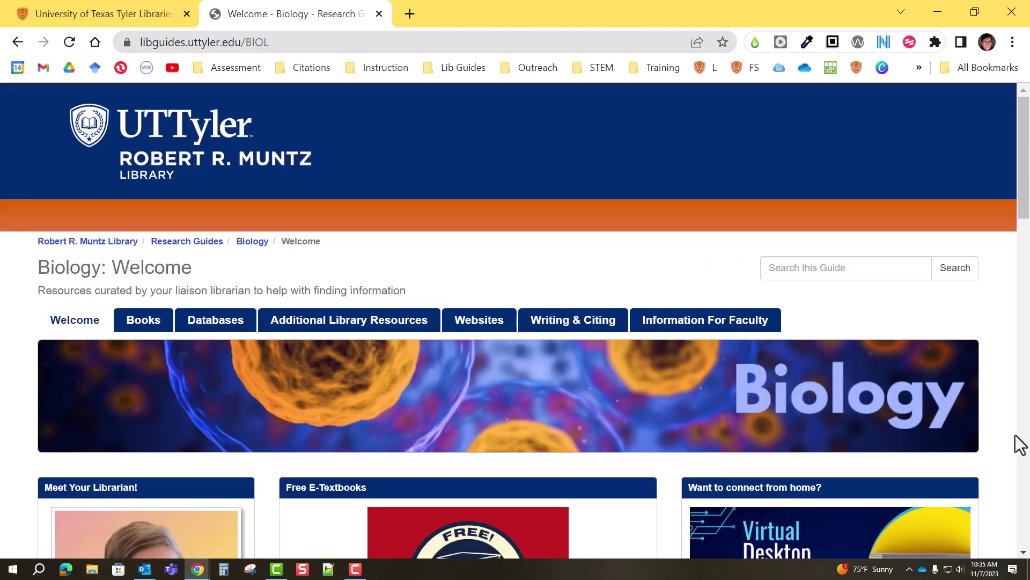
- Open the Biological Science Collection from the Biology guide's databases and dismiss the My Research account prompt
click(222, 325)
scroll(946, 364, down, 3)
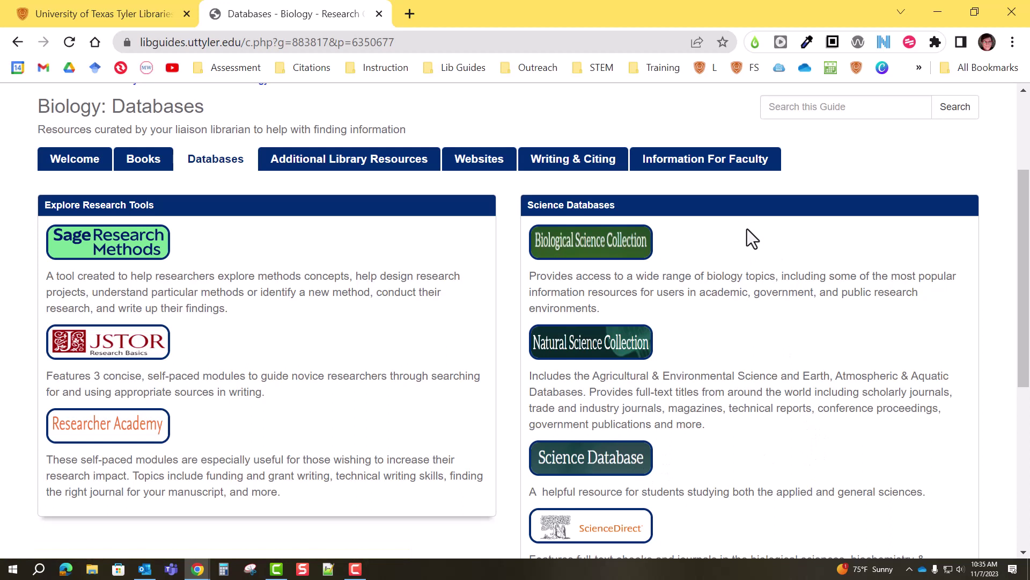
click(597, 250)
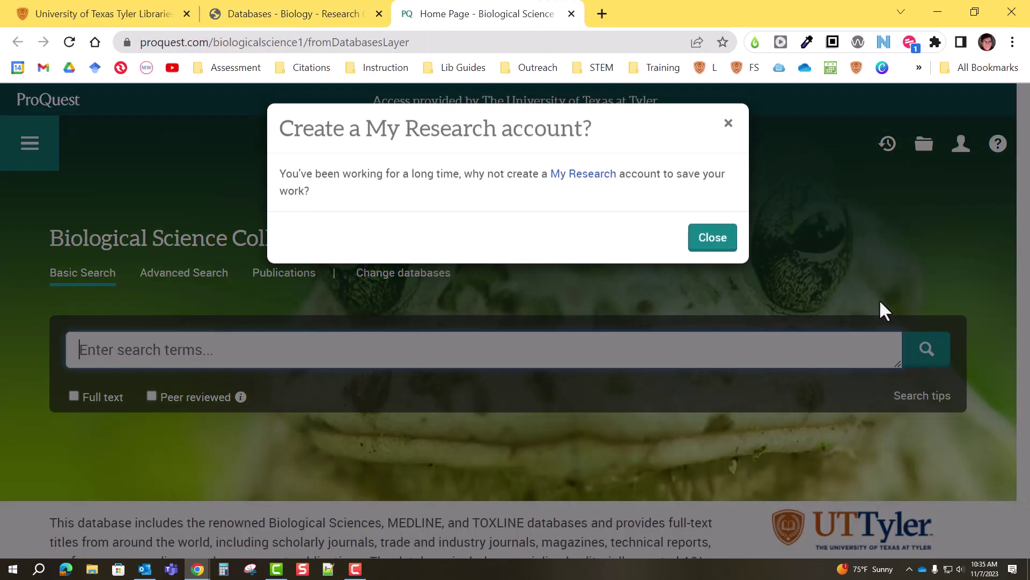
click(699, 251)
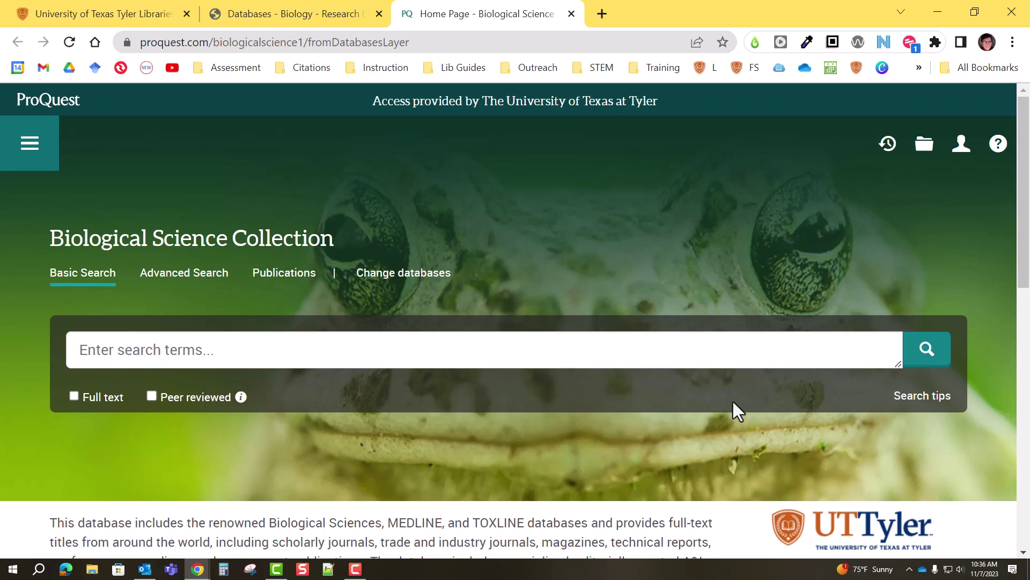
- Look at the database's search tips in the help window, and close it
click(923, 397)
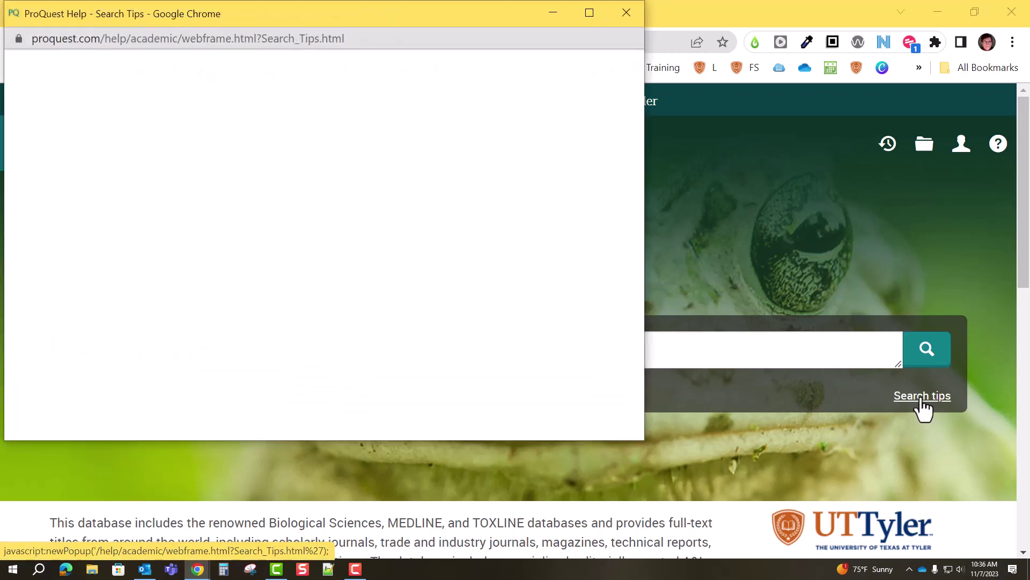
click(627, 11)
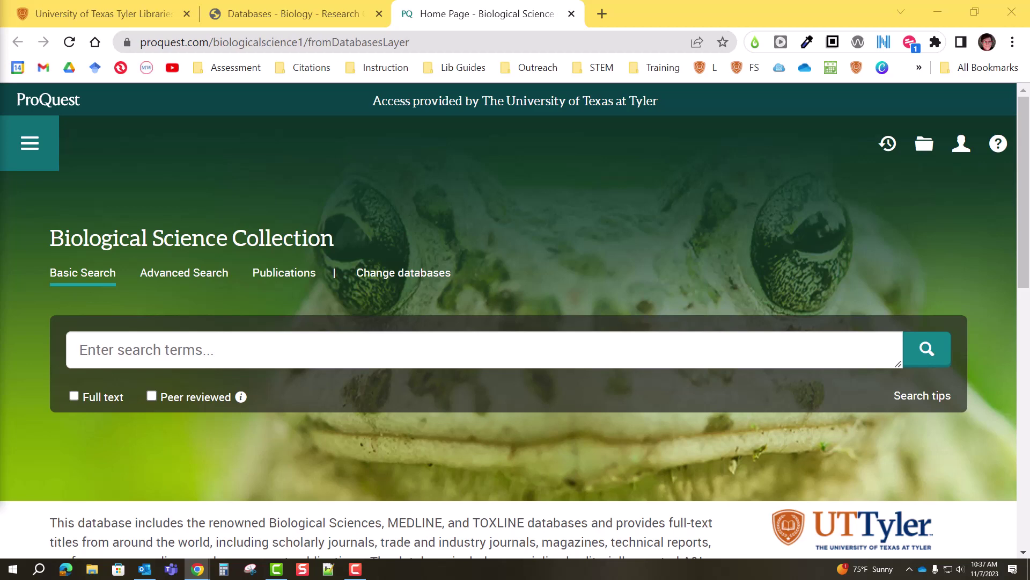
- Run a basic search for mitochondrial genes, without quotation marks, in the Biological Science Collection
click(396, 350)
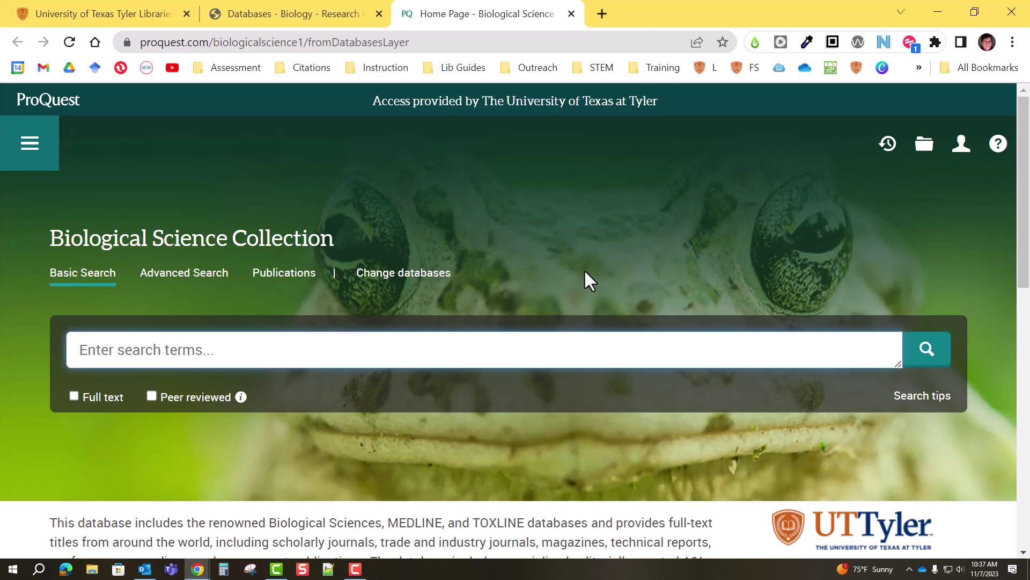
text(mitochondrial genes)
click(572, 248)
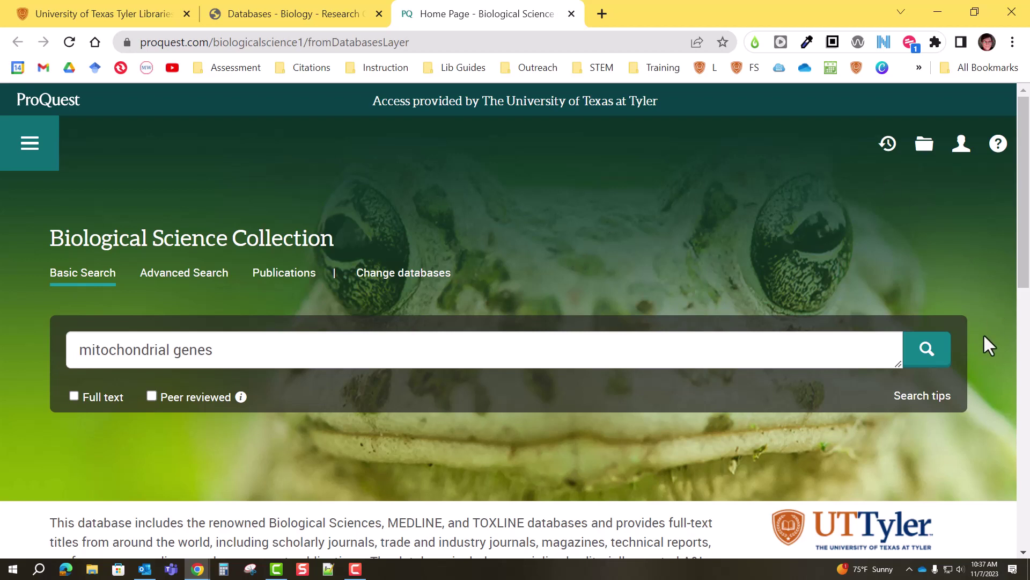
click(924, 350)
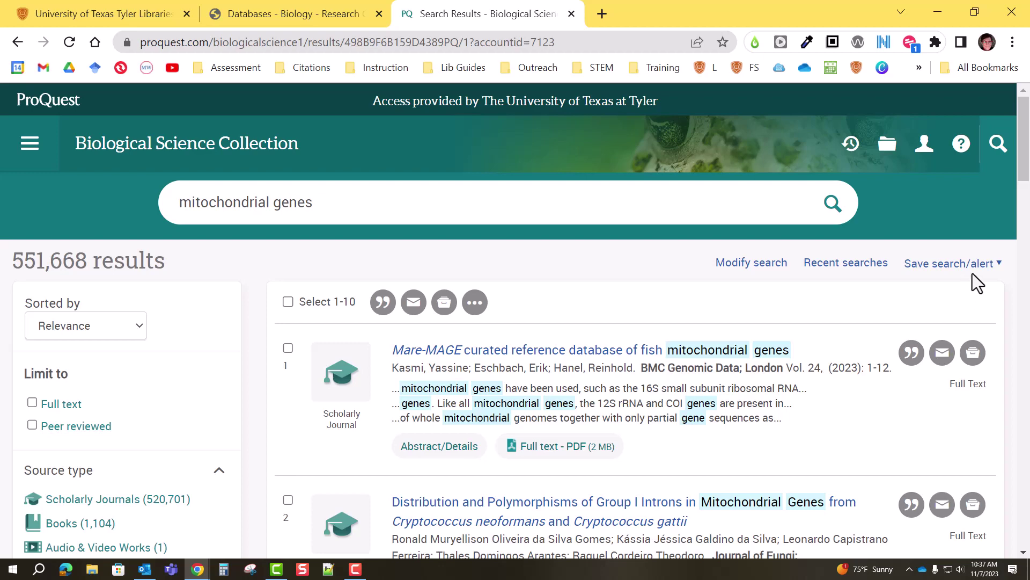
- Modify the search to the exact phrase "mitochondrial genes" in quotation marks and run it again
click(753, 267)
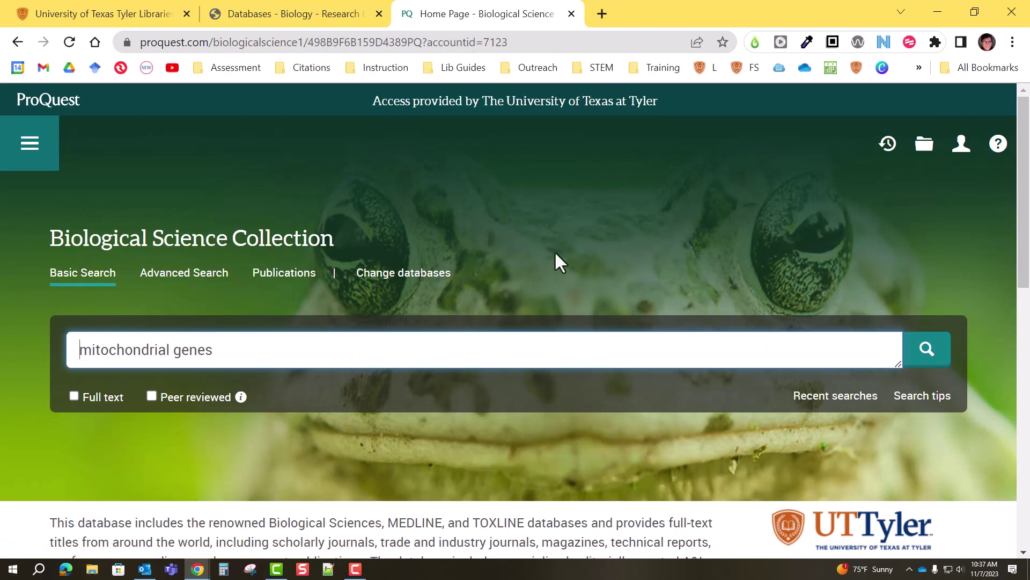
text(")
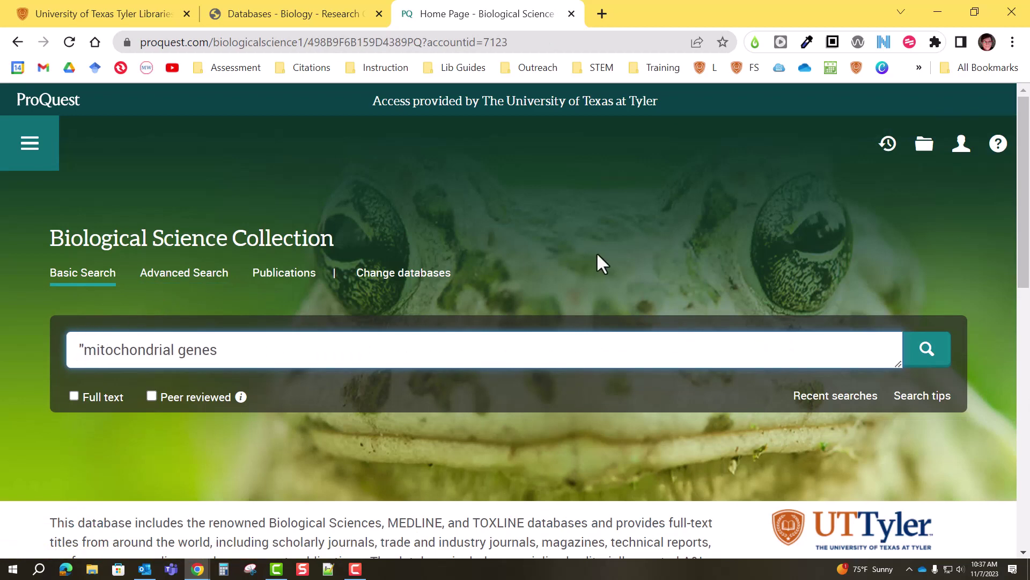
click(216, 349)
text(")
click(933, 352)
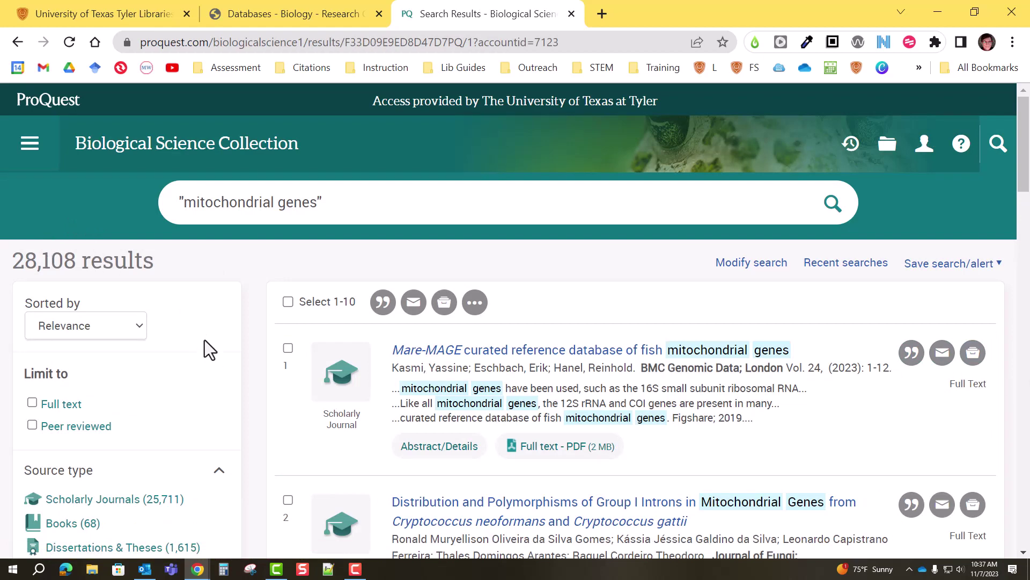
- Limit the results to peer-reviewed sources and filter them by the subject genomes
scroll(205, 340, down, 1)
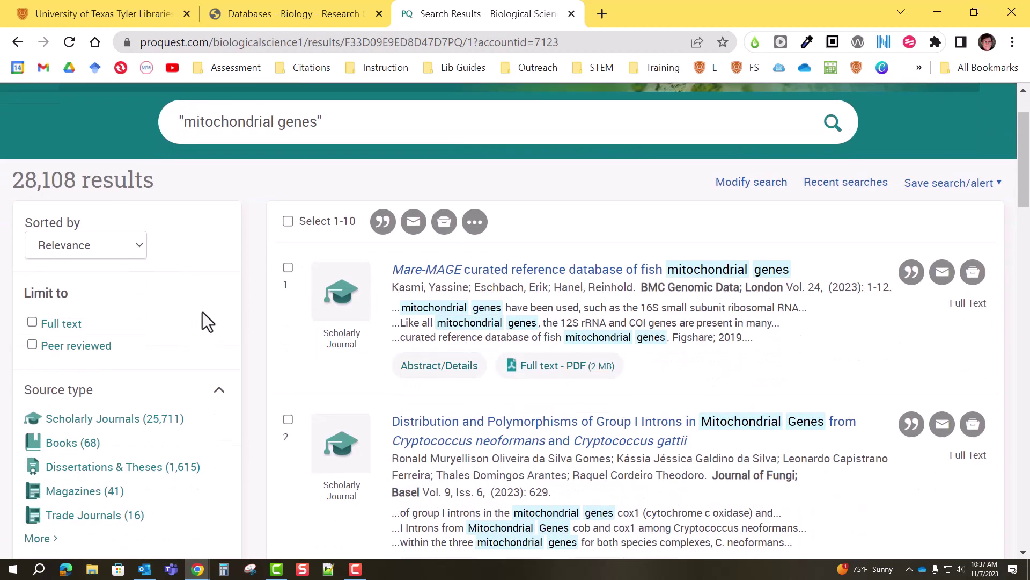
click(32, 345)
scroll(205, 339, down, 4)
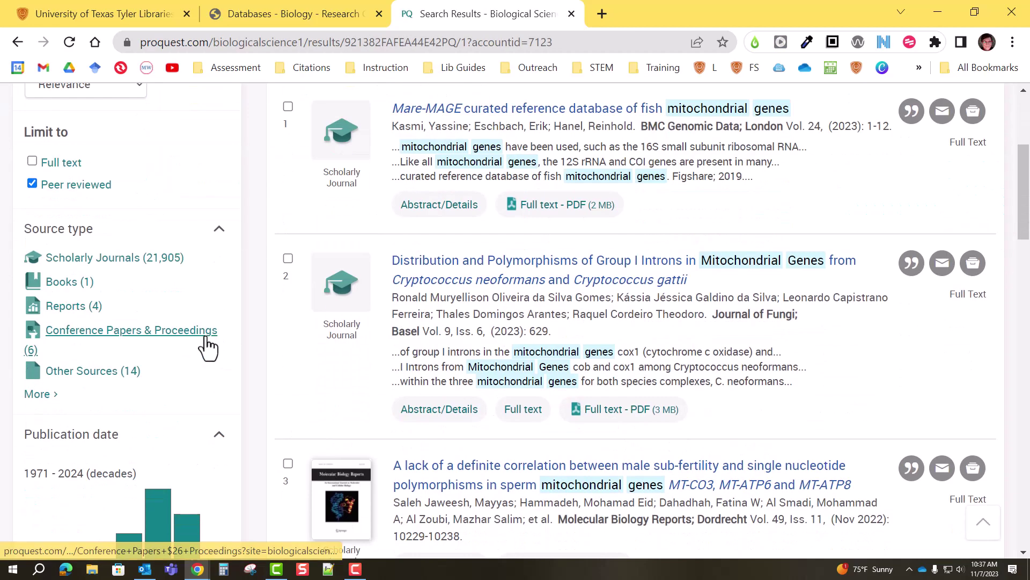
scroll(230, 287, down, 4)
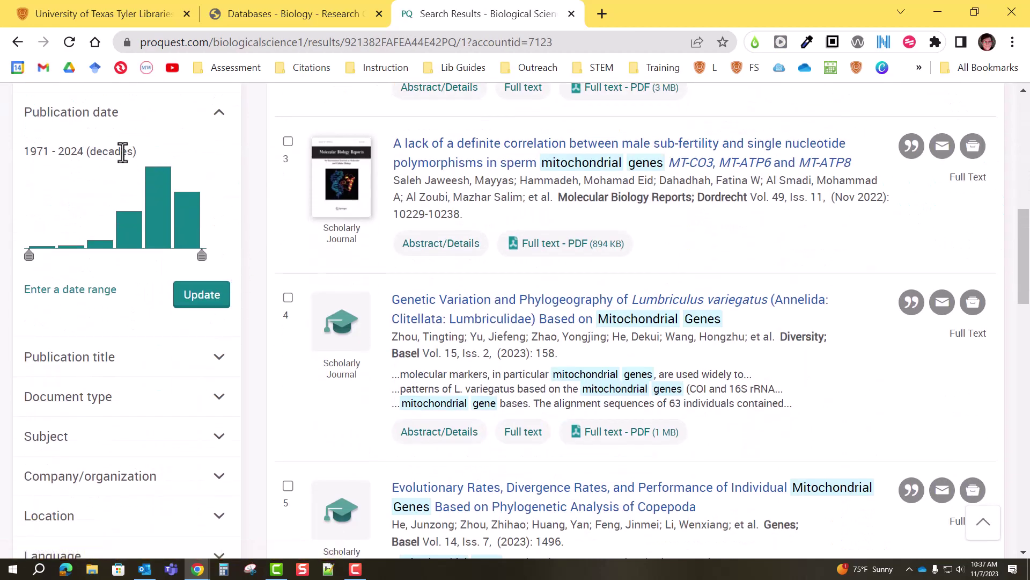
scroll(214, 252, down, 4)
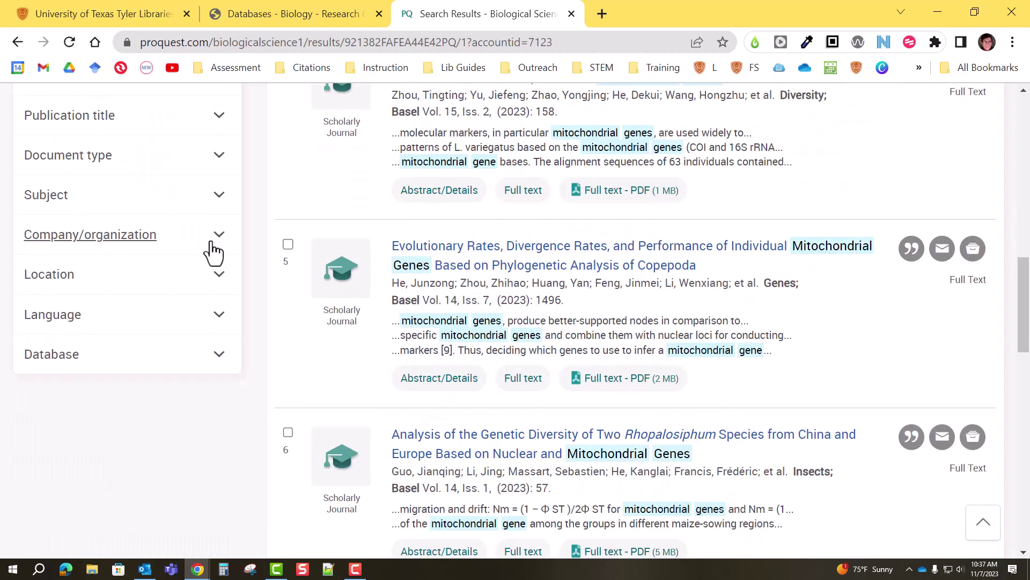
click(219, 195)
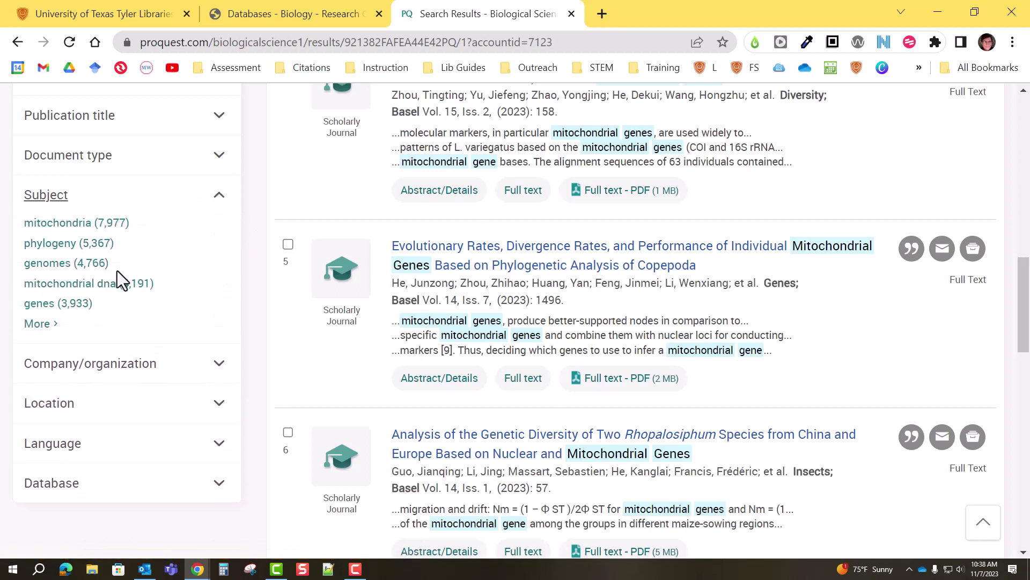
click(51, 264)
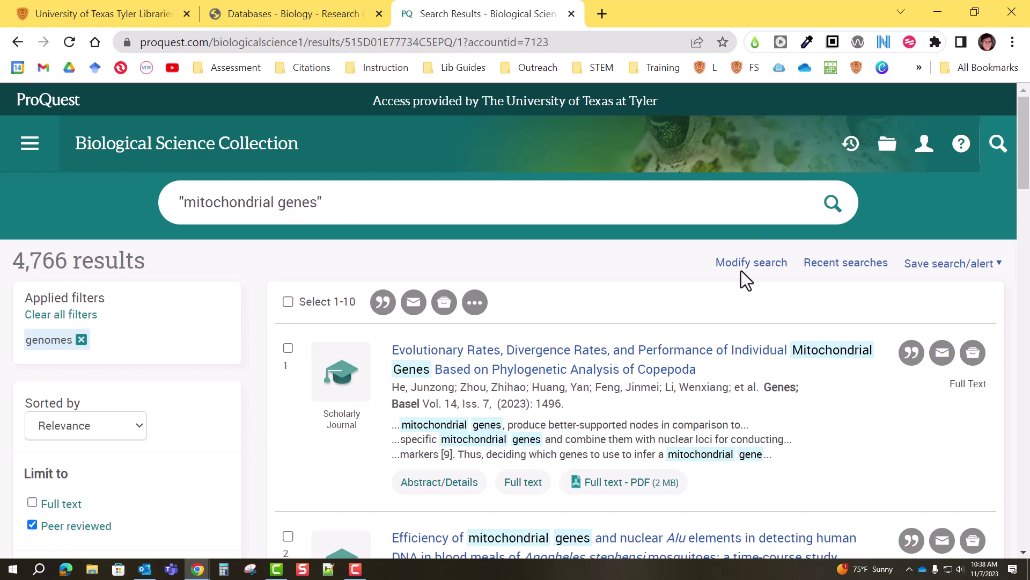
- Replace the search phrase with "kidney failure" OR "renal failure", keeping both phrases in quotation marks, and run the search
click(754, 268)
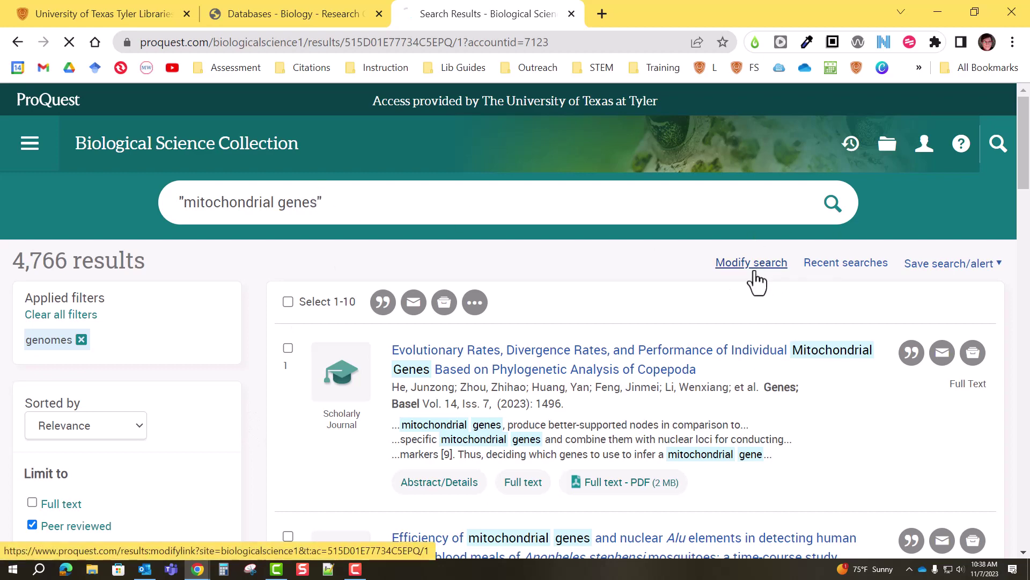
drag(285, 346, 0, 346)
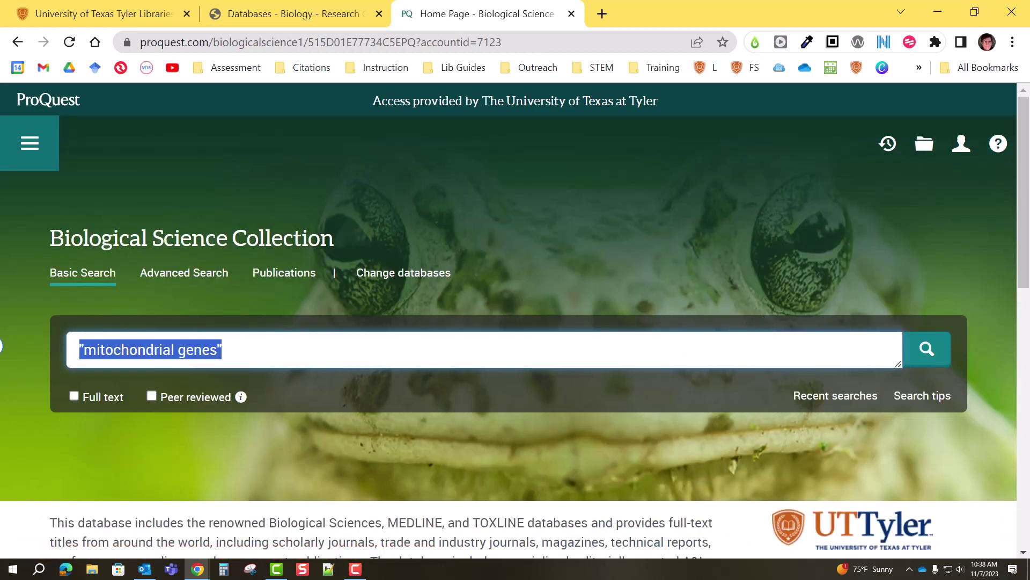
key(BackSpace)
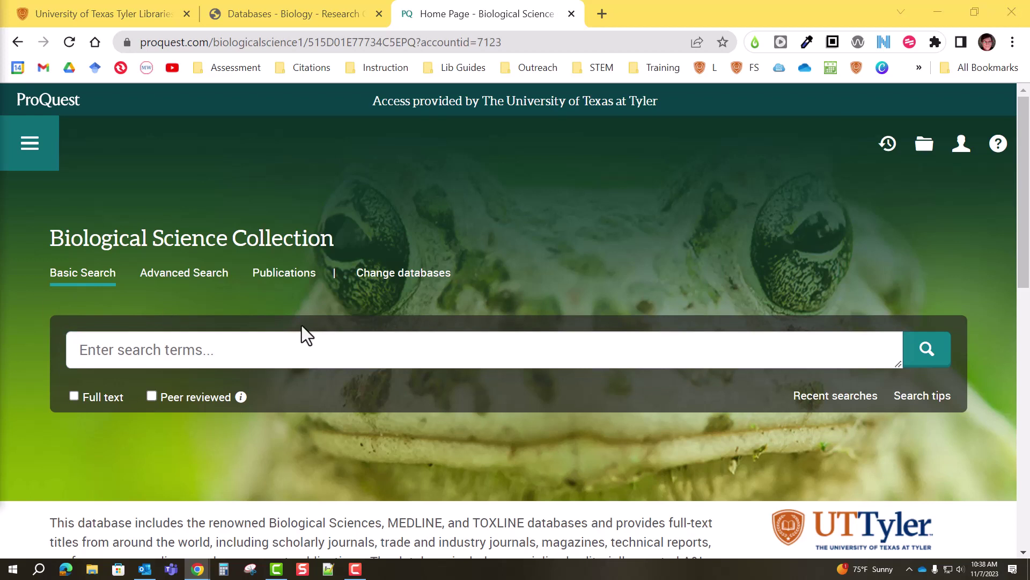
click(253, 352)
text("kidney failure" OR "renal failure")
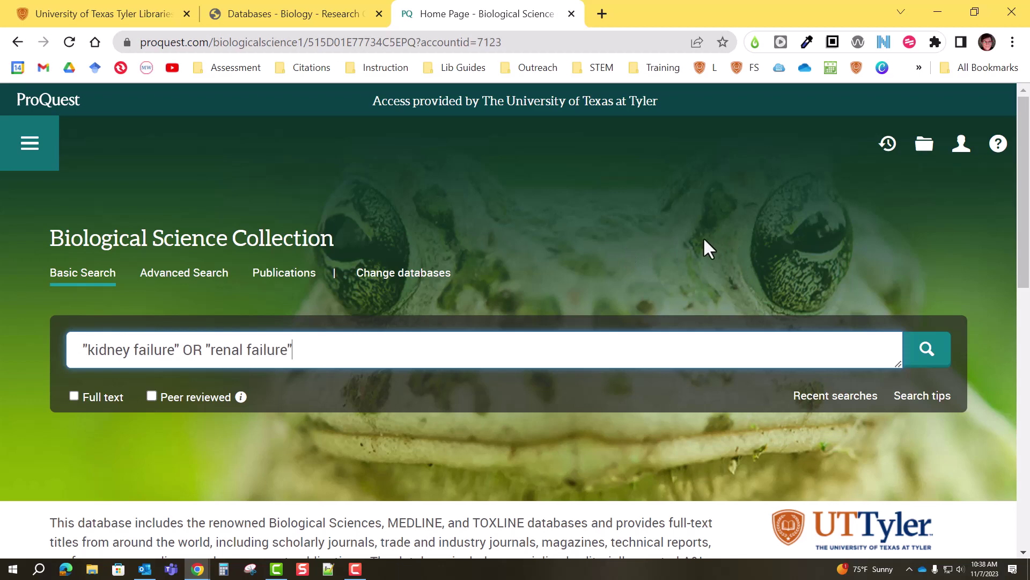
click(927, 350)
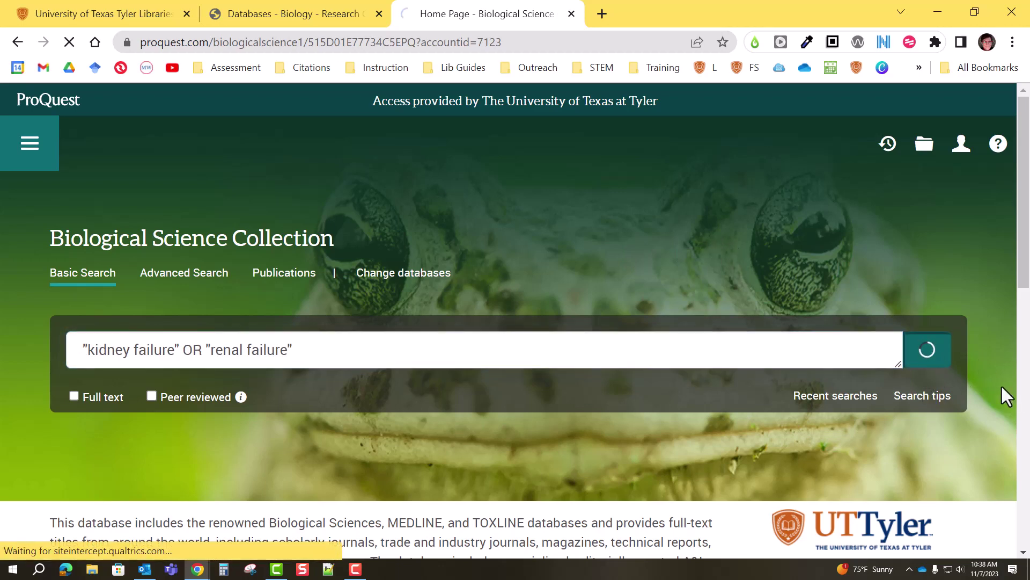
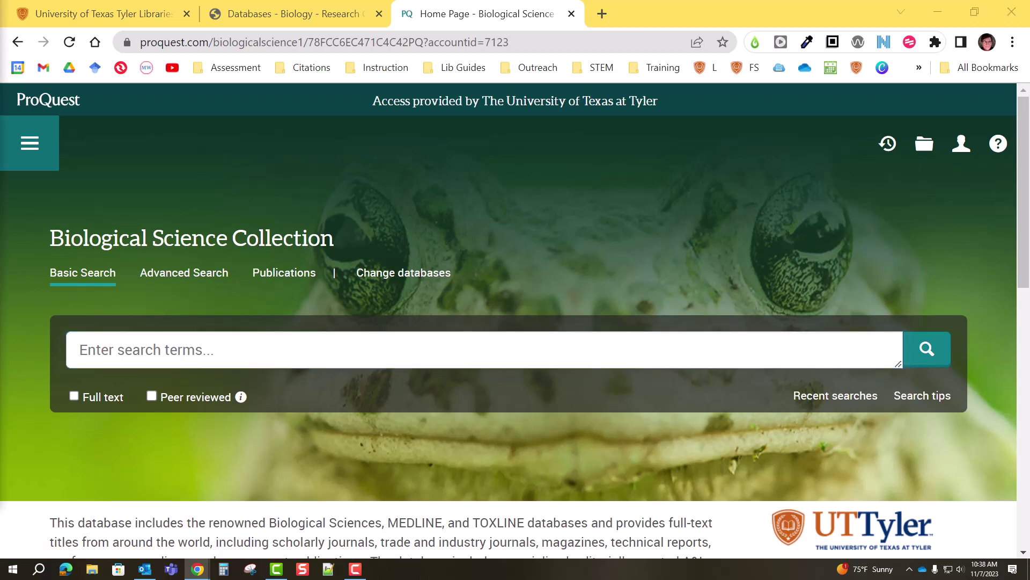
- Enter the proximity query genome NEAR/3 clone as the basic search terms without running it
click(198, 350)
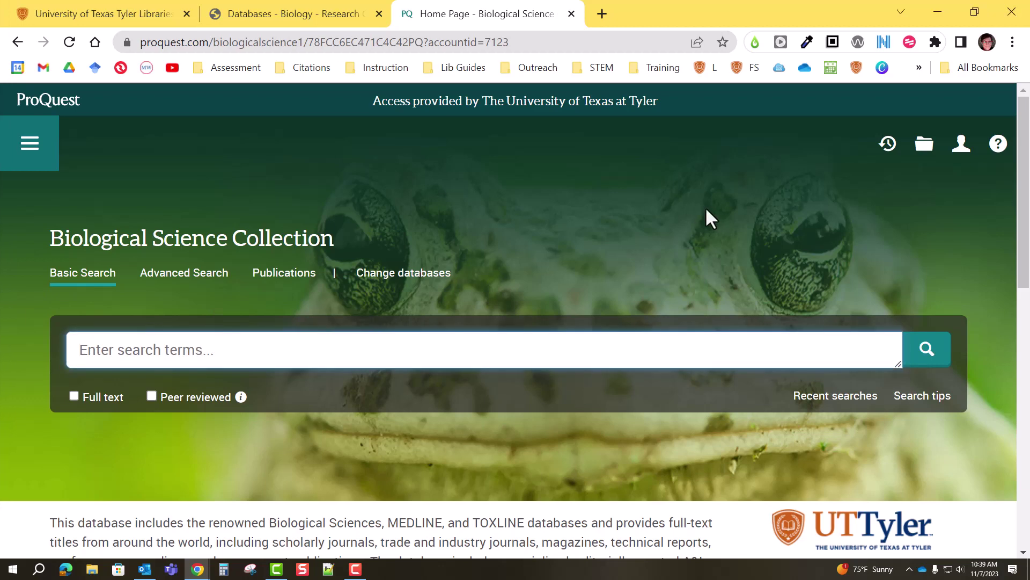
text(genome NEAR/3 clone)
click(614, 249)
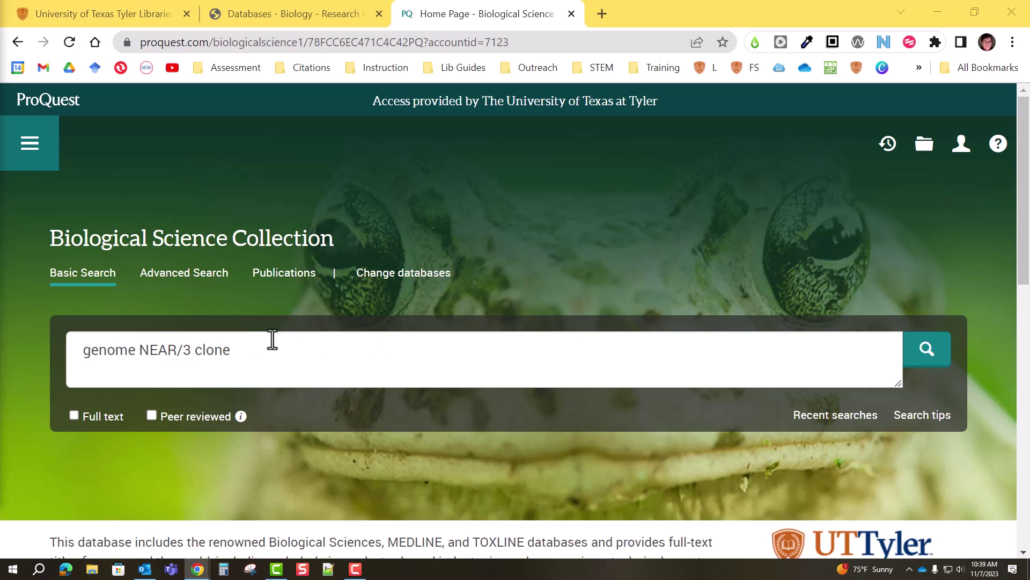
- Replace the search terms with the ordered proximity query attention PRE/3 disorder and run the search
drag(271, 340, 37, 324)
key(BackSpace)
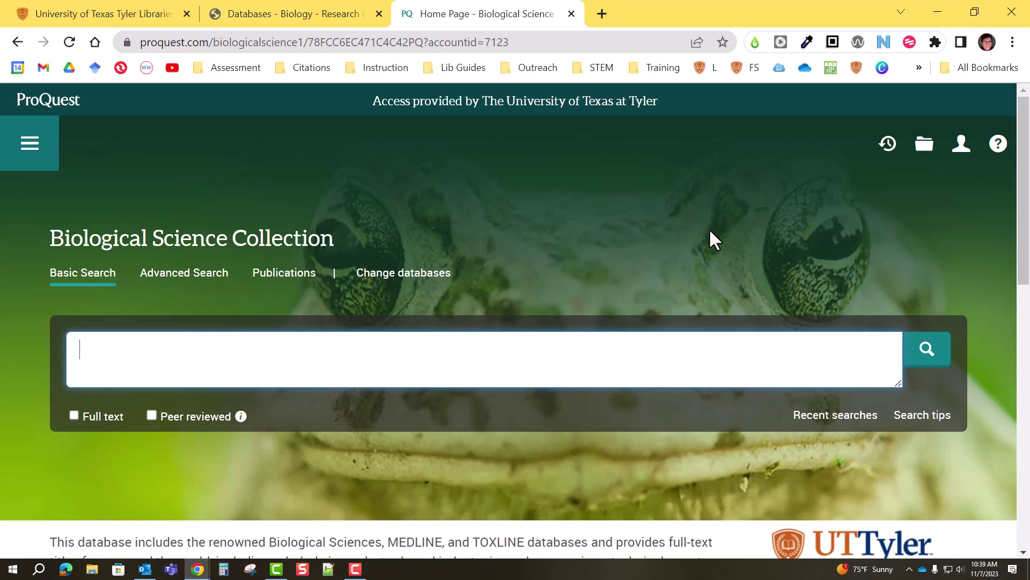
text(attention PRE/3 disorder)
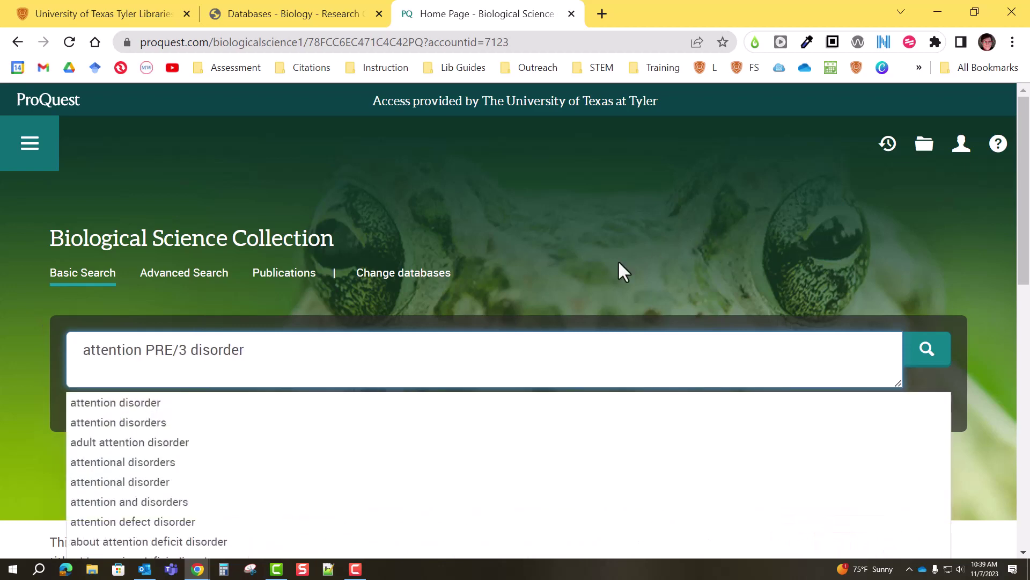
click(540, 266)
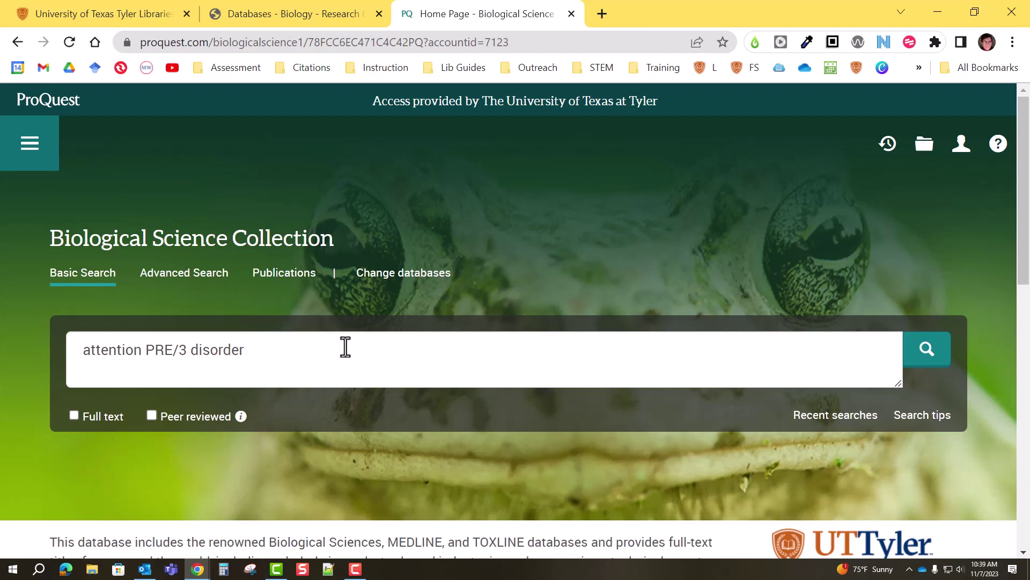
click(928, 357)
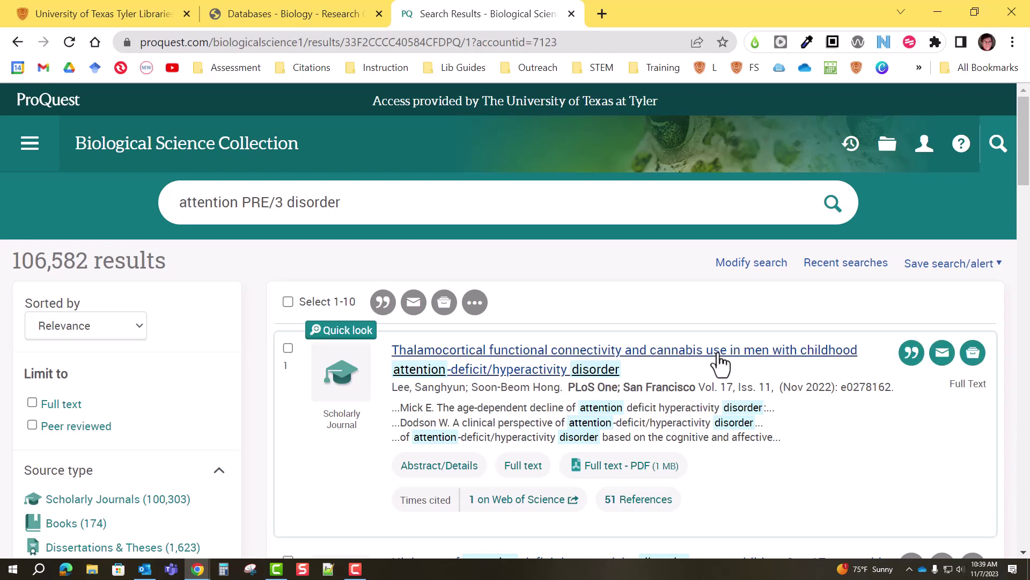
- Go to the advanced search form and browse the Life Sciences Thesaurus terms listed under the letter P
click(750, 269)
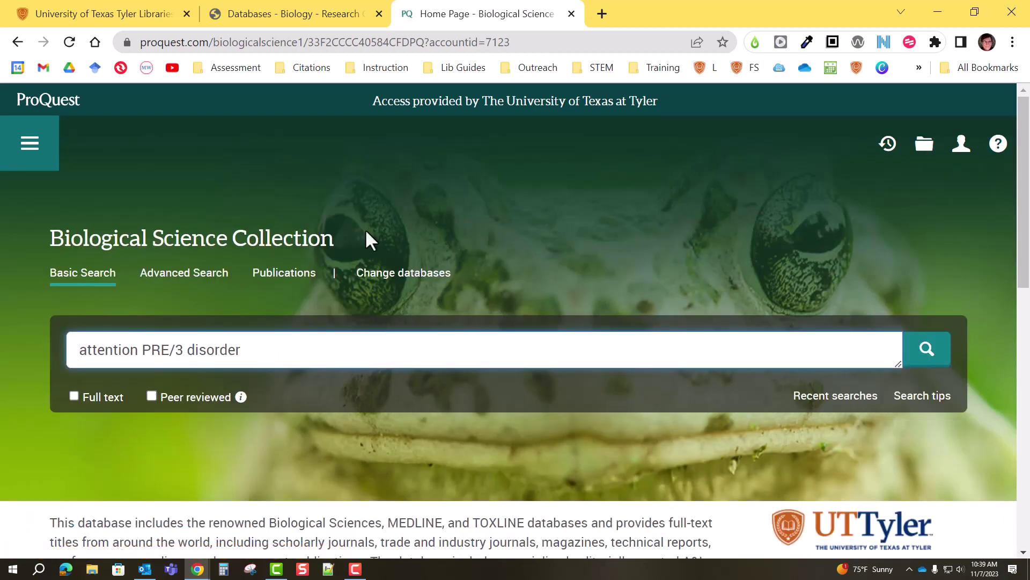
click(162, 277)
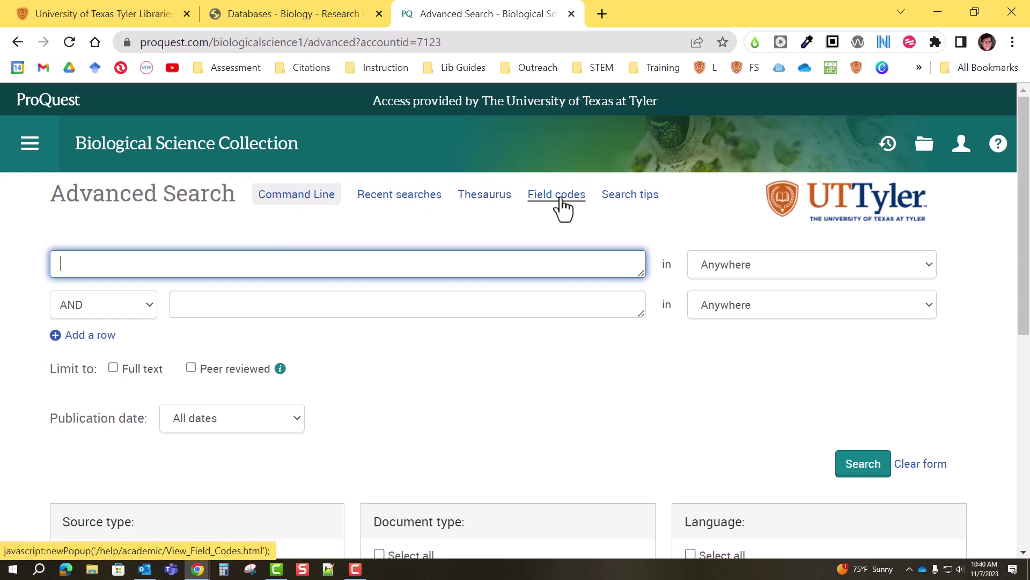
click(494, 198)
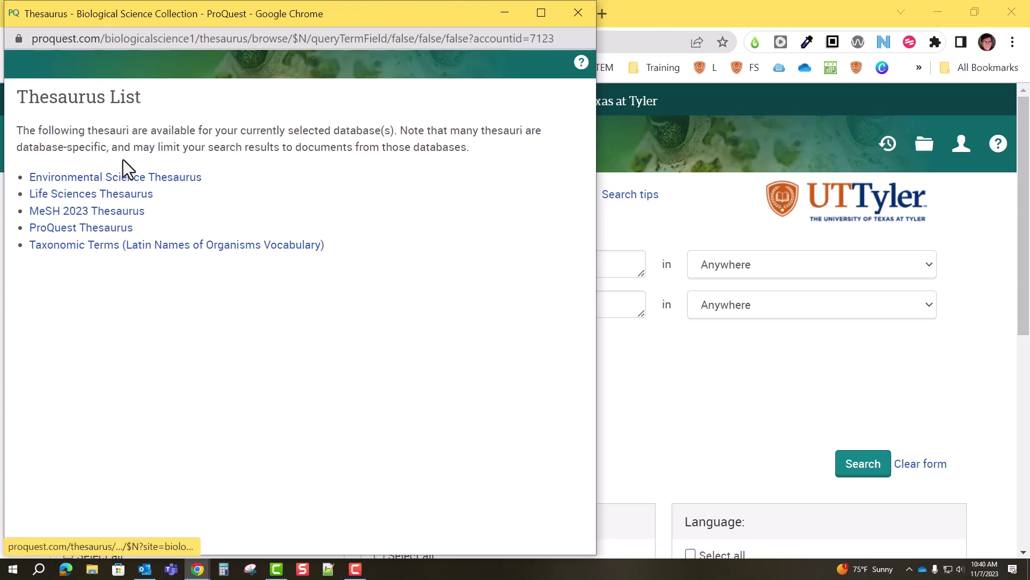
click(131, 196)
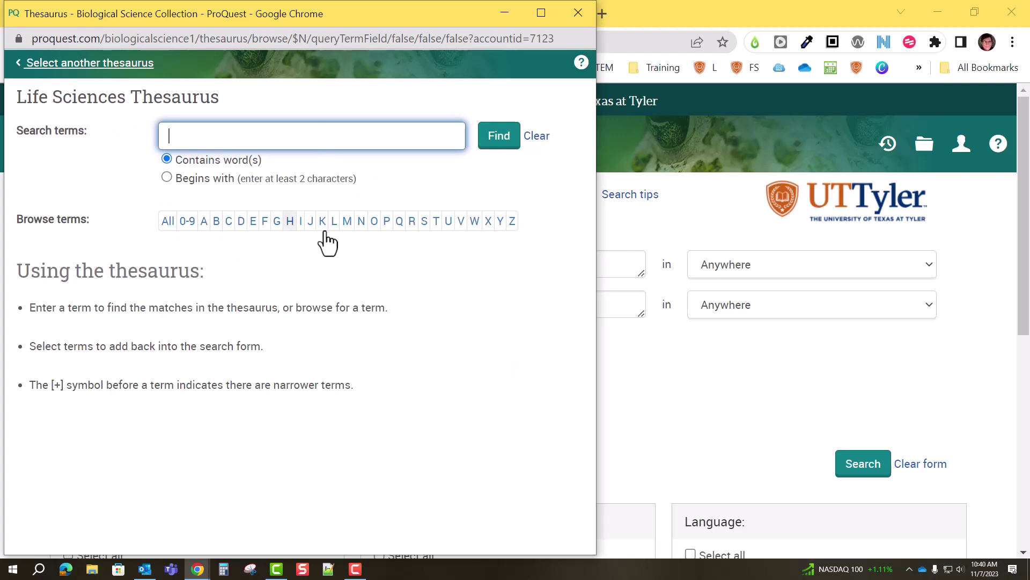
click(387, 220)
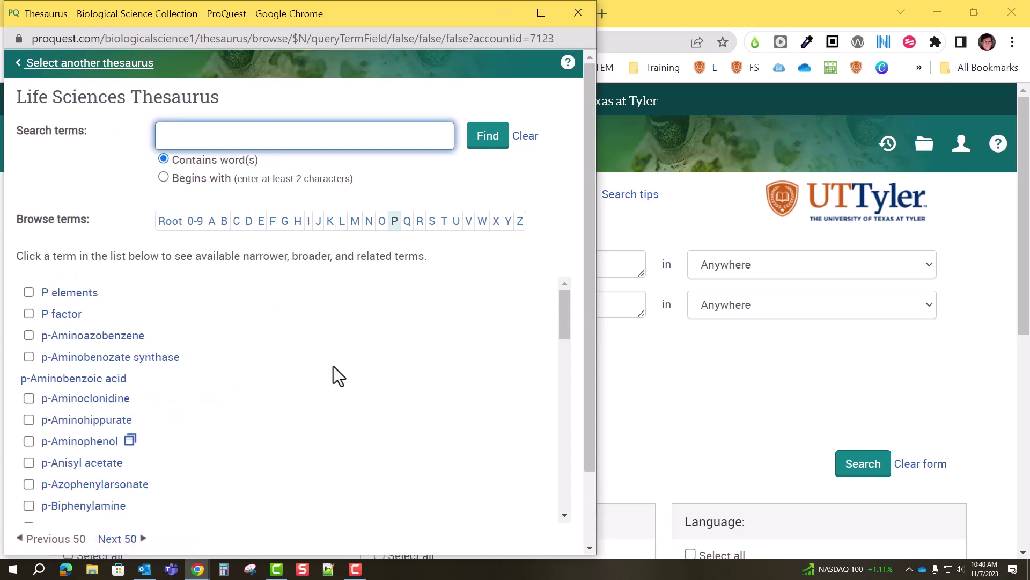
scroll(341, 337, down, 4)
scroll(325, 334, up, 4)
- Select the thesaurus term P factor and its broader term Growth factors, and add both to the search combined with OR
click(68, 315)
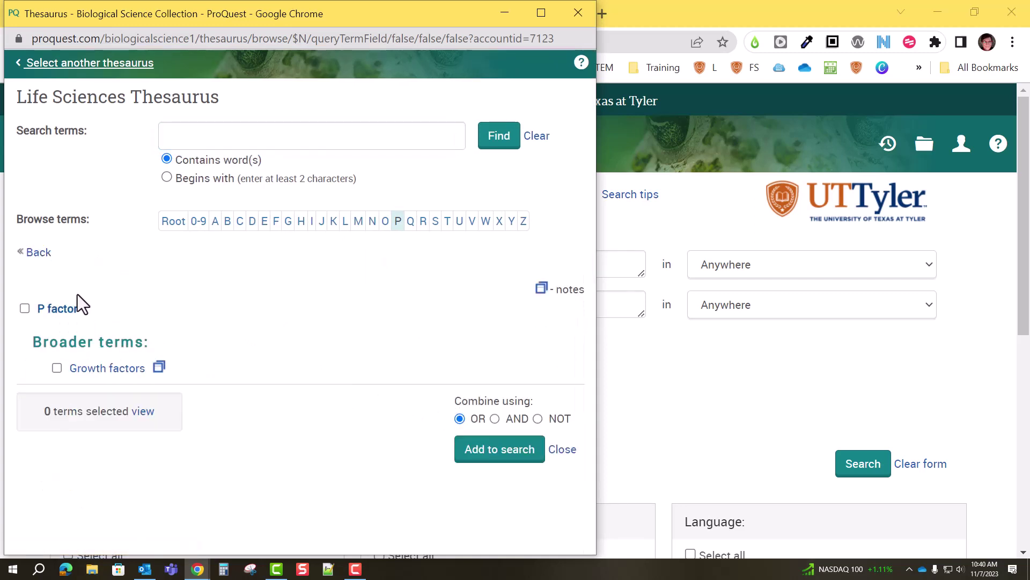
click(25, 309)
click(57, 368)
click(525, 460)
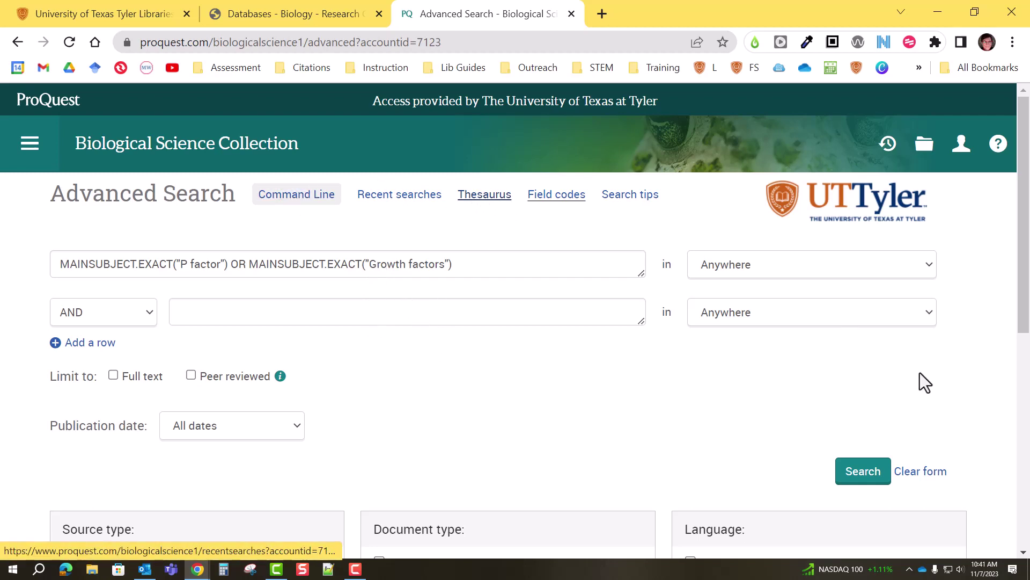
- Run the advanced search with the thesaurus terms and return to the Biological Science Collection home page
click(863, 470)
click(751, 262)
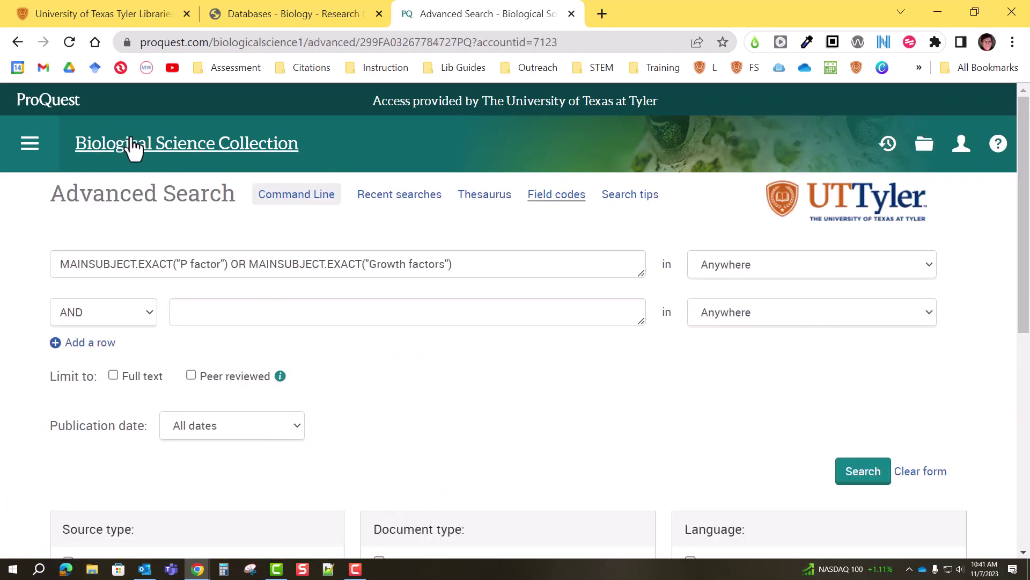
click(185, 159)
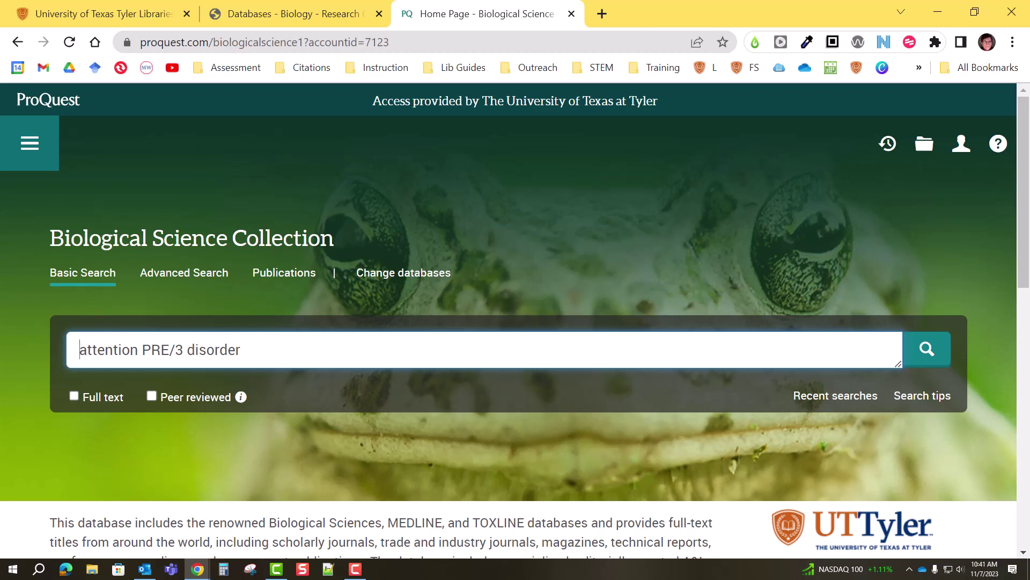
- Switch to the library's Biology research guide and open its Welcome page
click(268, 18)
scroll(1009, 534, up, 3)
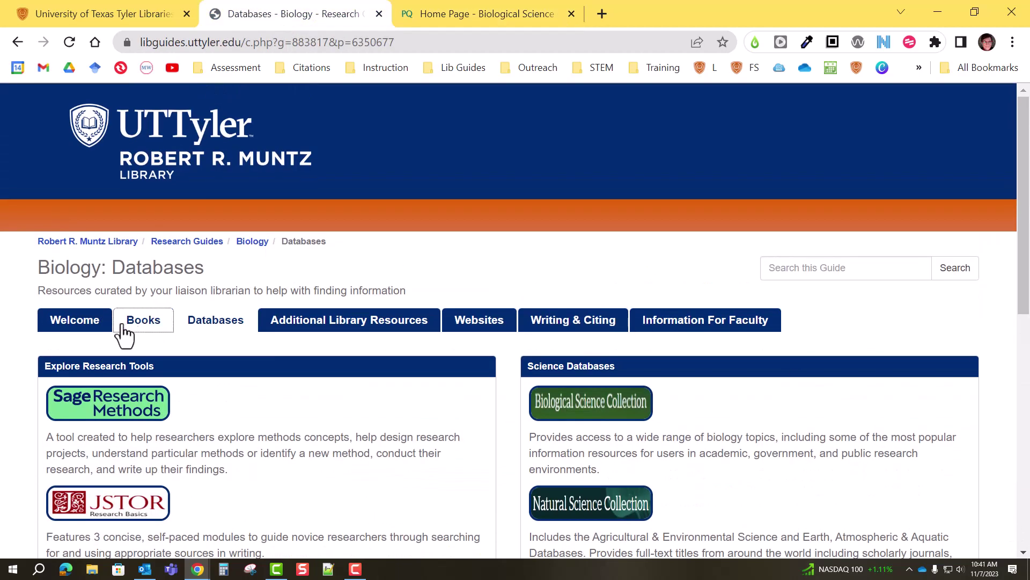
click(70, 324)
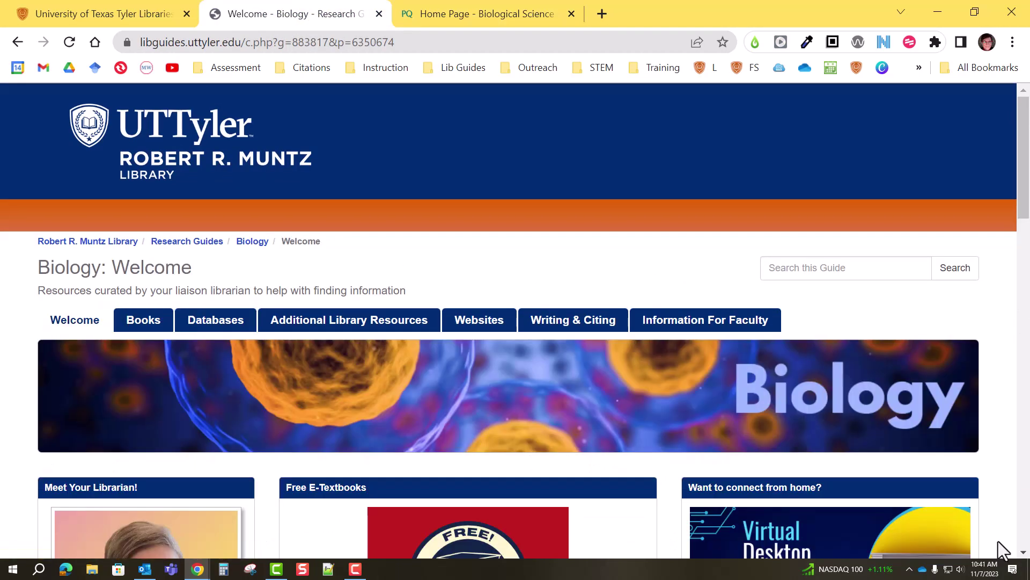